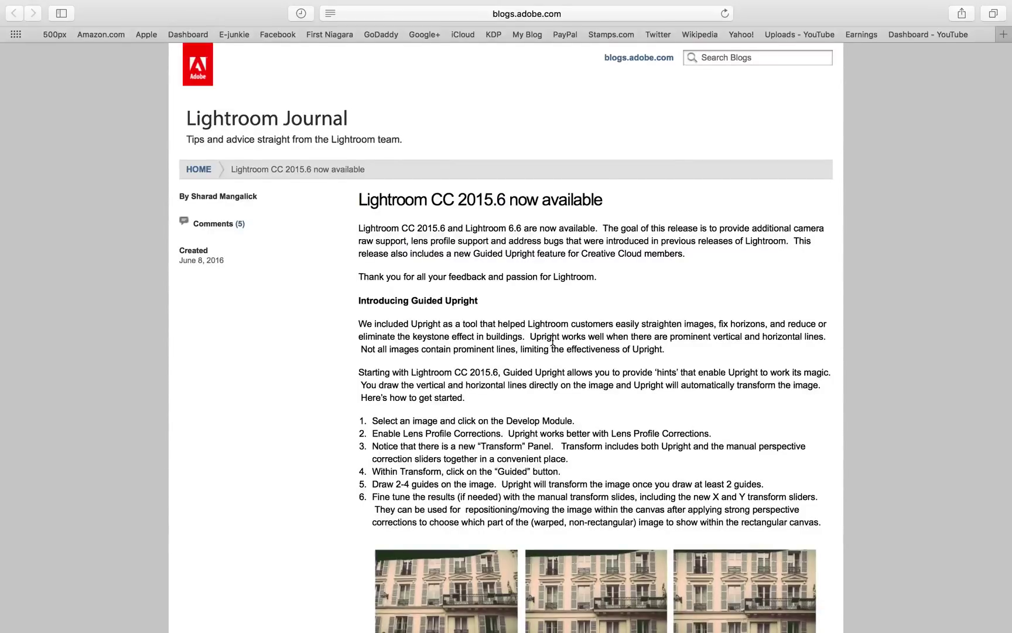
Scroll the Lightroom Journal post down to the lens support list, then return to its header.
scroll(295, 411, "down", 10)
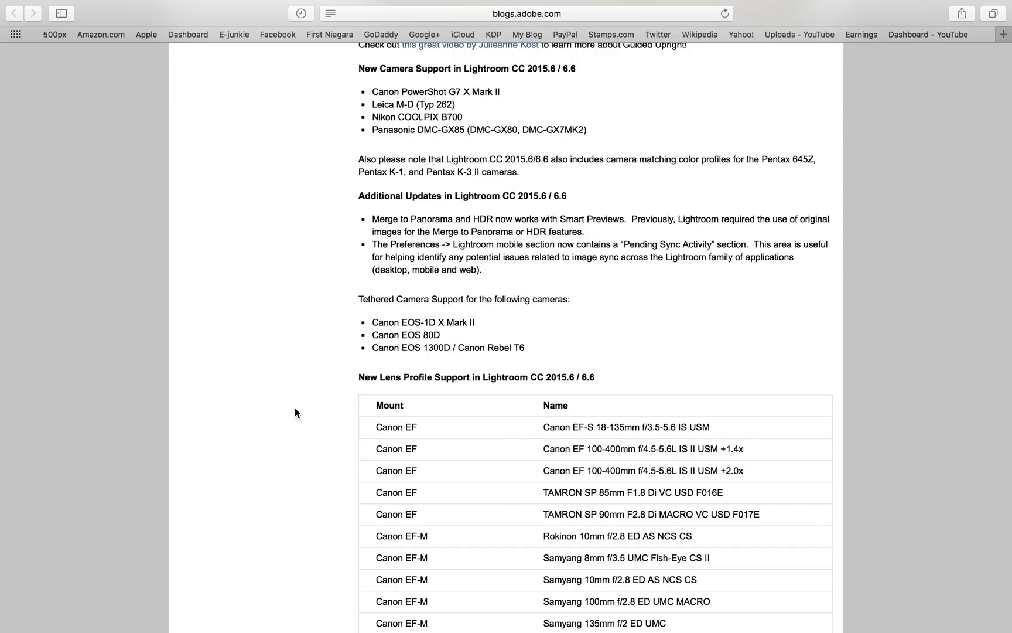
key("super+Up")
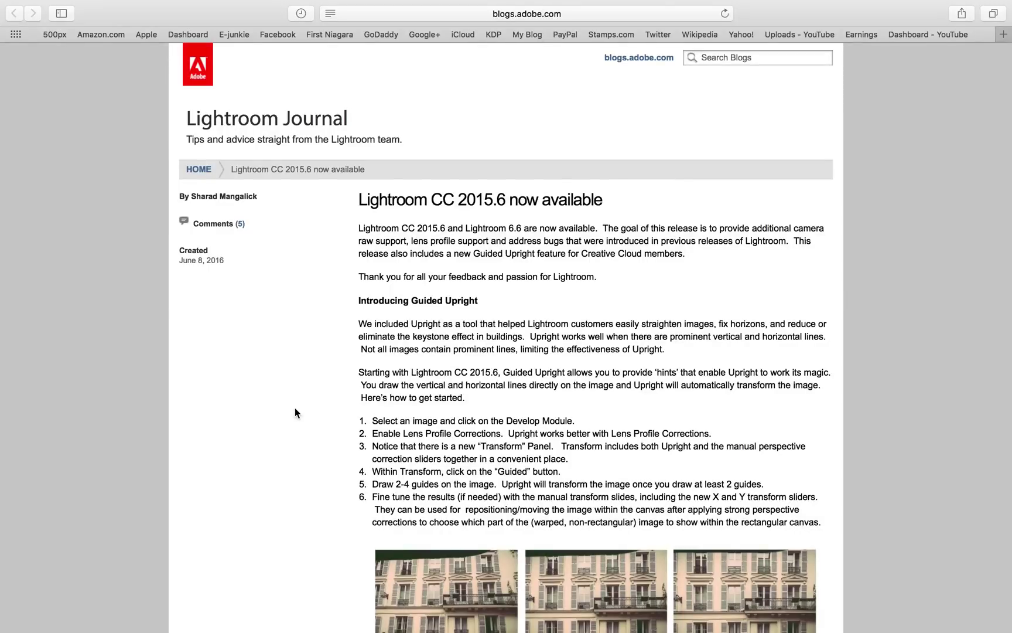
Switch to Lightroom's Develop view of _DSC2758.NEF and expand the Lens Corrections panel.
key("ctrl+Left")
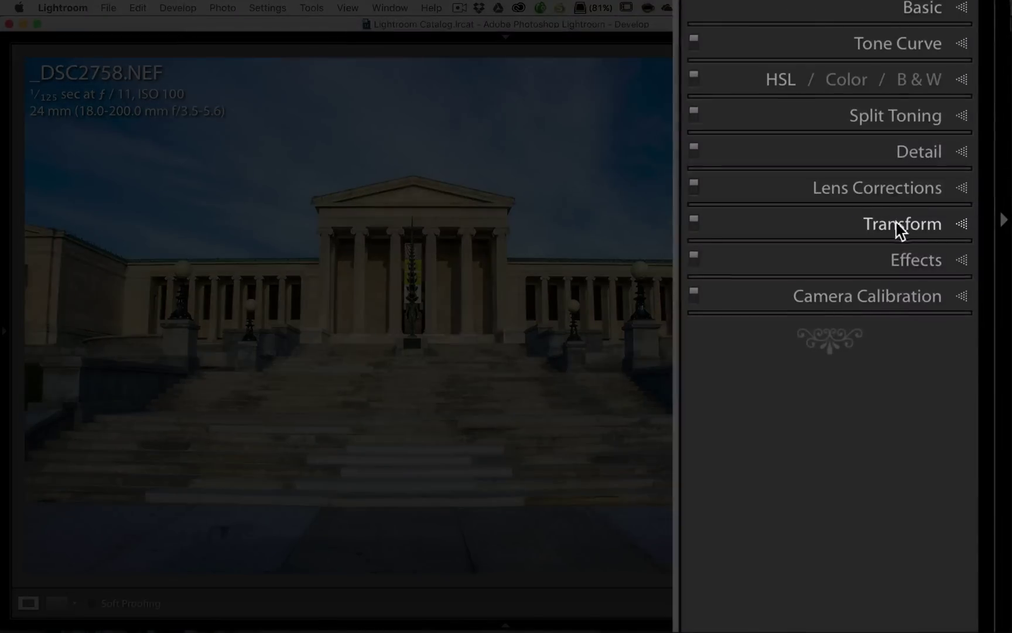
left_click(895, 190)
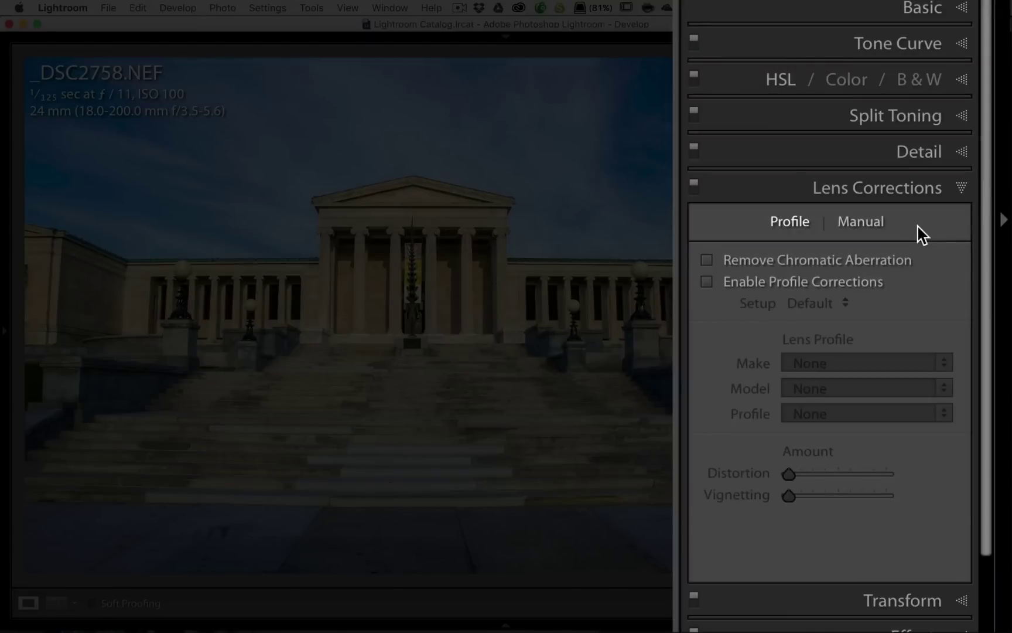
left_click(903, 192)
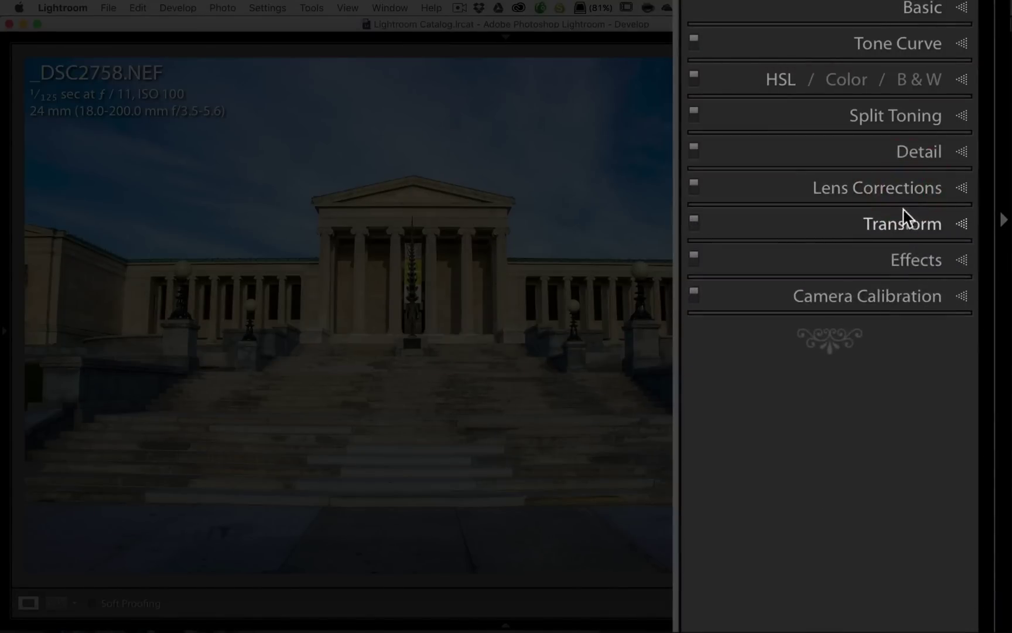
left_click(903, 220)
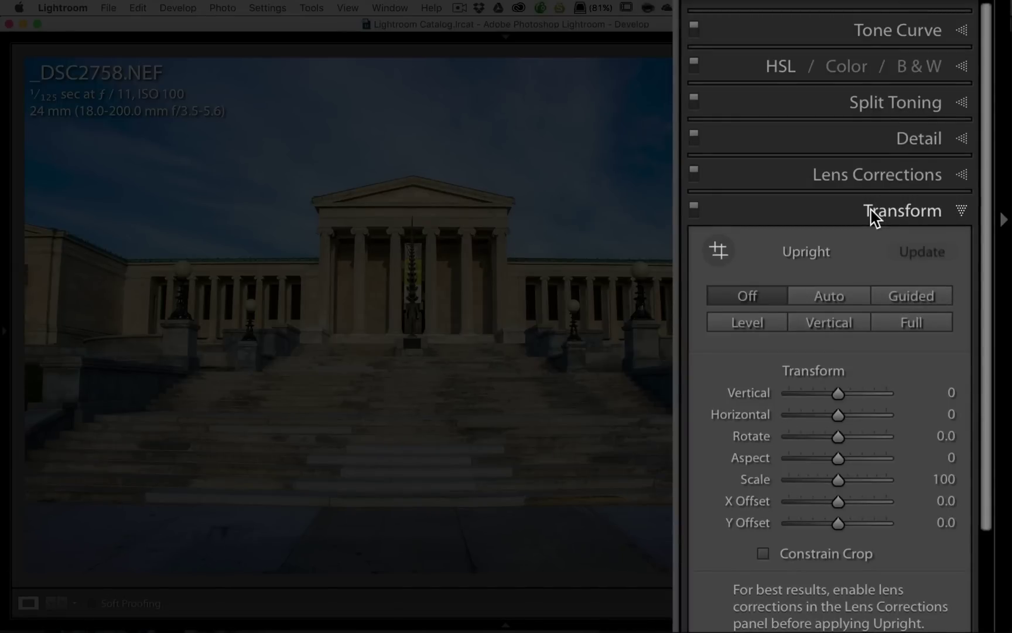
left_click(863, 175)
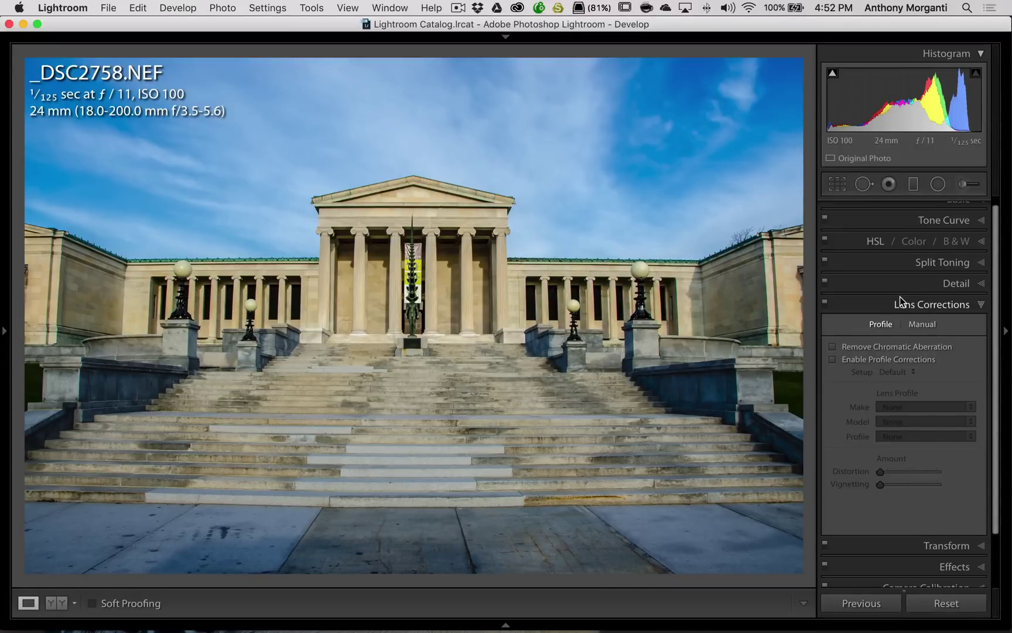
Turn on Enable Profile Corrections and Remove Chromatic Aberration, then expand the Transform panel.
left_click(833, 359)
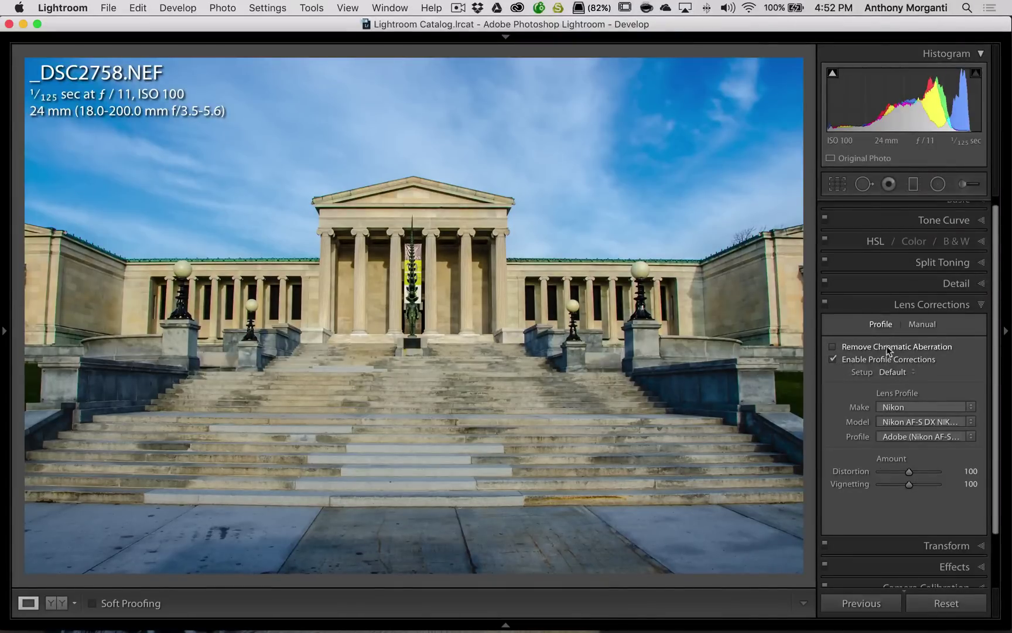
left_click(834, 346)
left_click(856, 302)
left_click(891, 334)
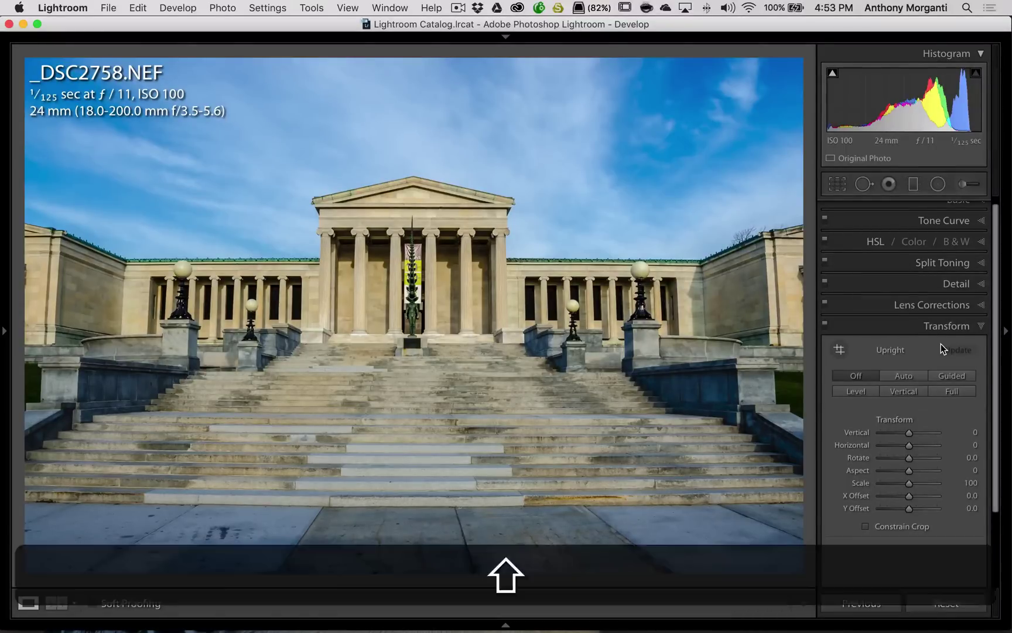
Activate the Guided Upright tool on the museum photo with Shift+T.
key("shift+t")
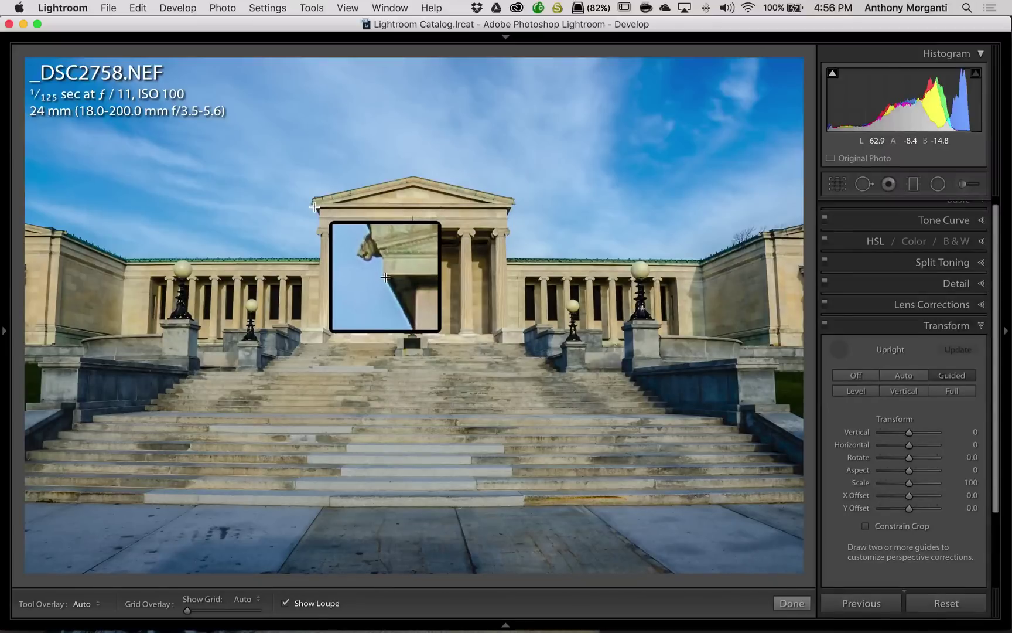
Draw horizontal guides along the pediment base and across the lower stair edge.
left_click_drag(314, 207, 509, 207)
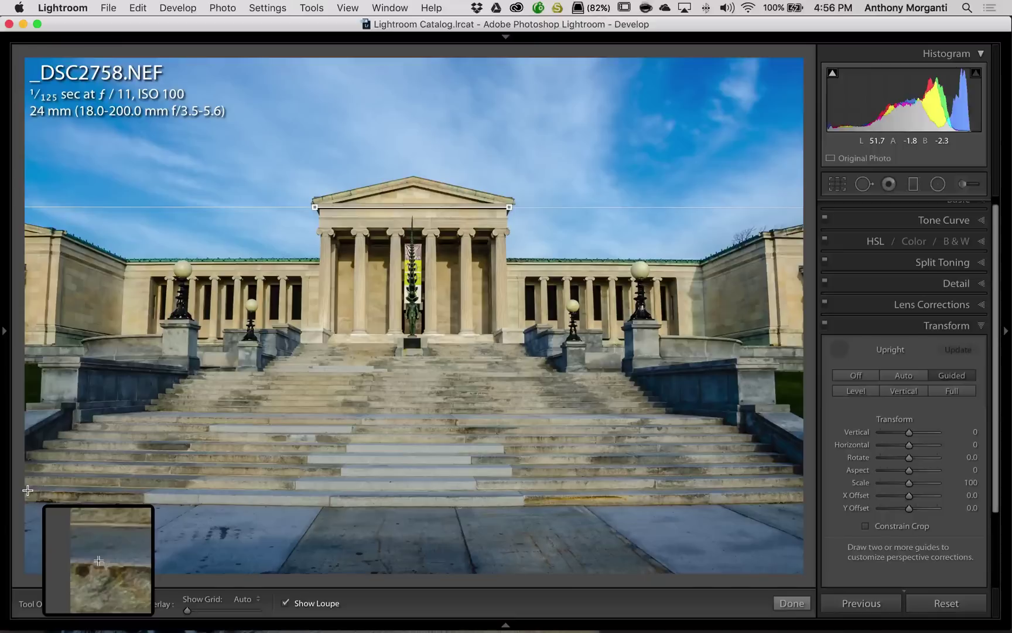
left_click_drag(28, 489, 800, 490)
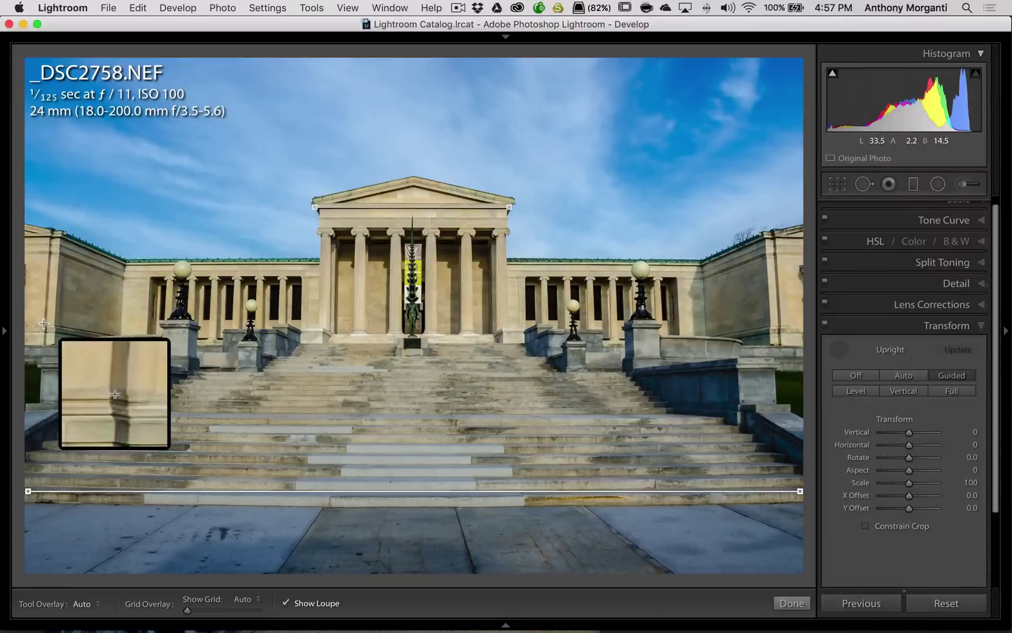
Draw vertical guides along the left and right building edges so the walls stand upright.
left_click_drag(44, 323, 50, 236)
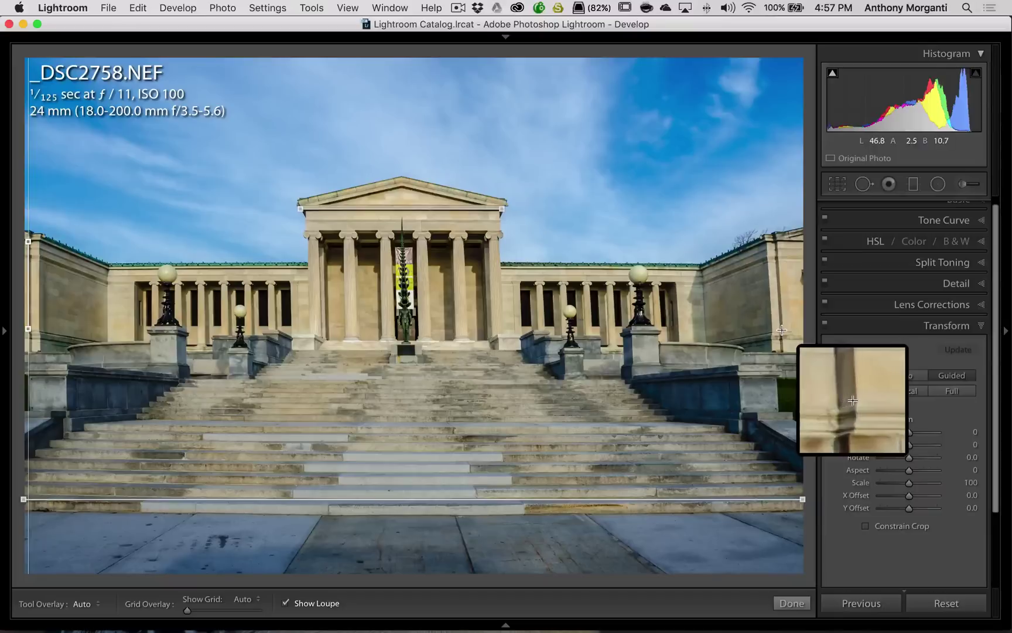
left_click_drag(781, 330, 776, 241)
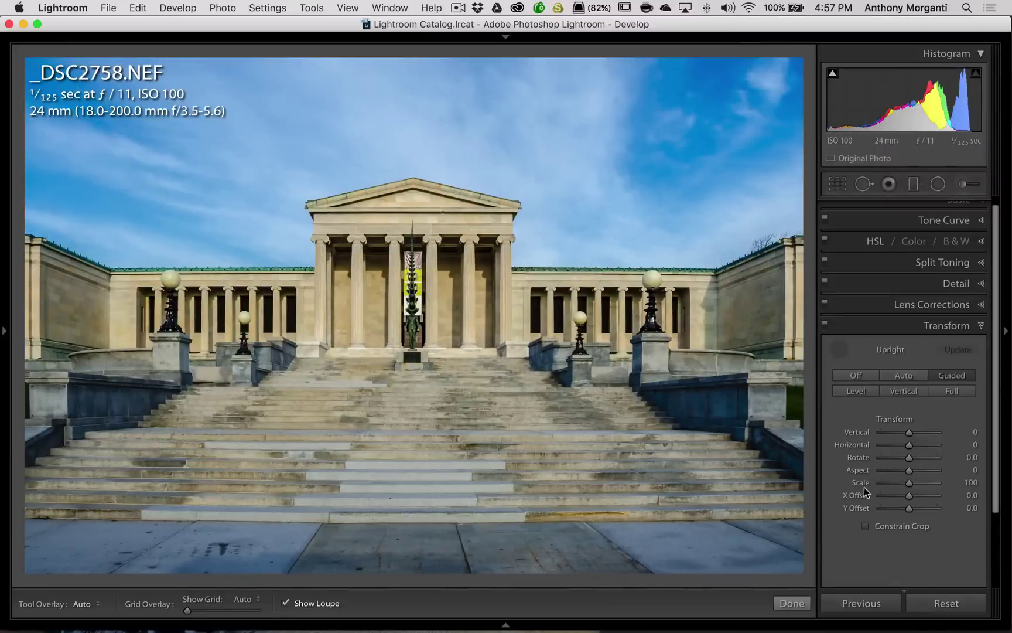
left_click(908, 483)
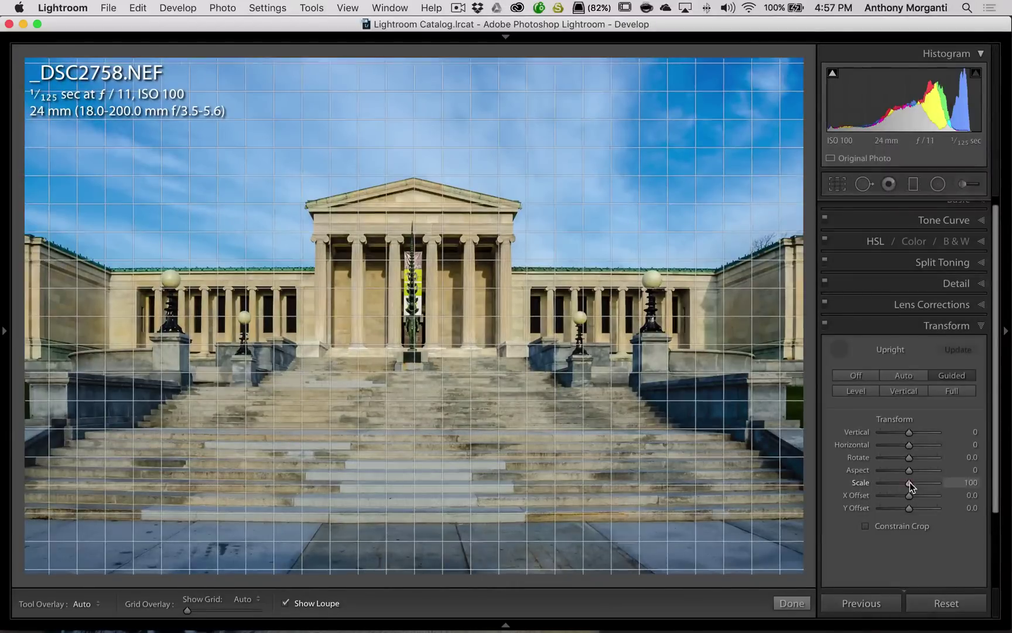
left_click_drag(909, 483, 899, 483)
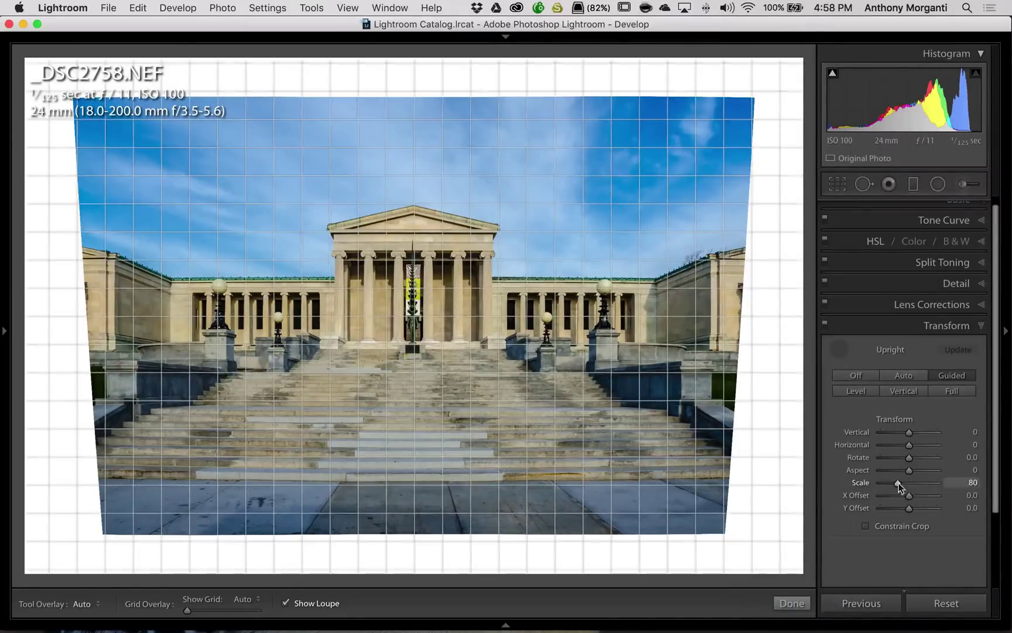
double_click(862, 482)
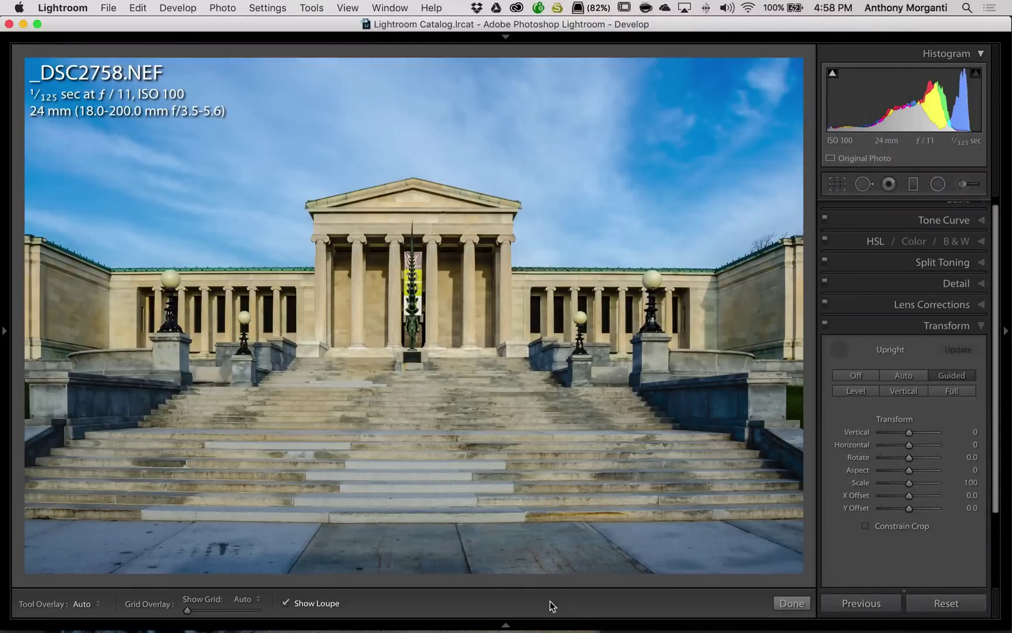
key("t")
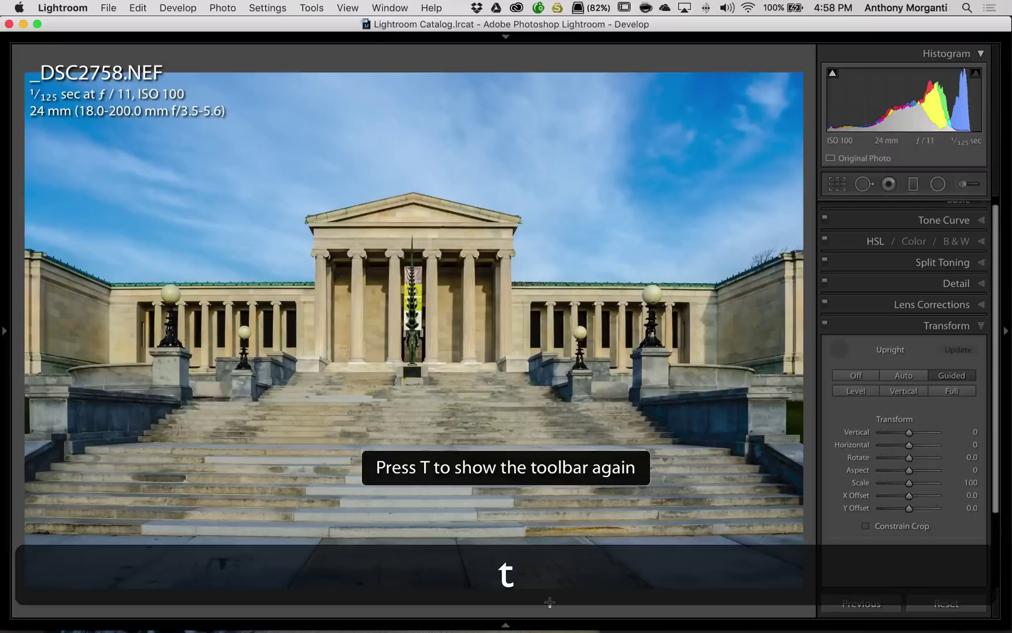
key("t")
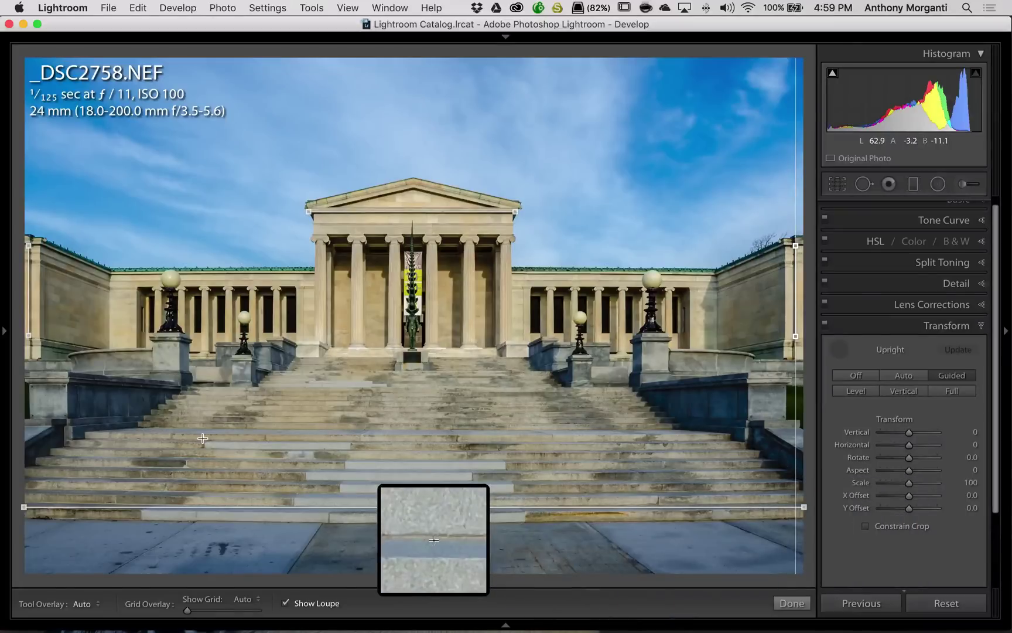
left_click(86, 604)
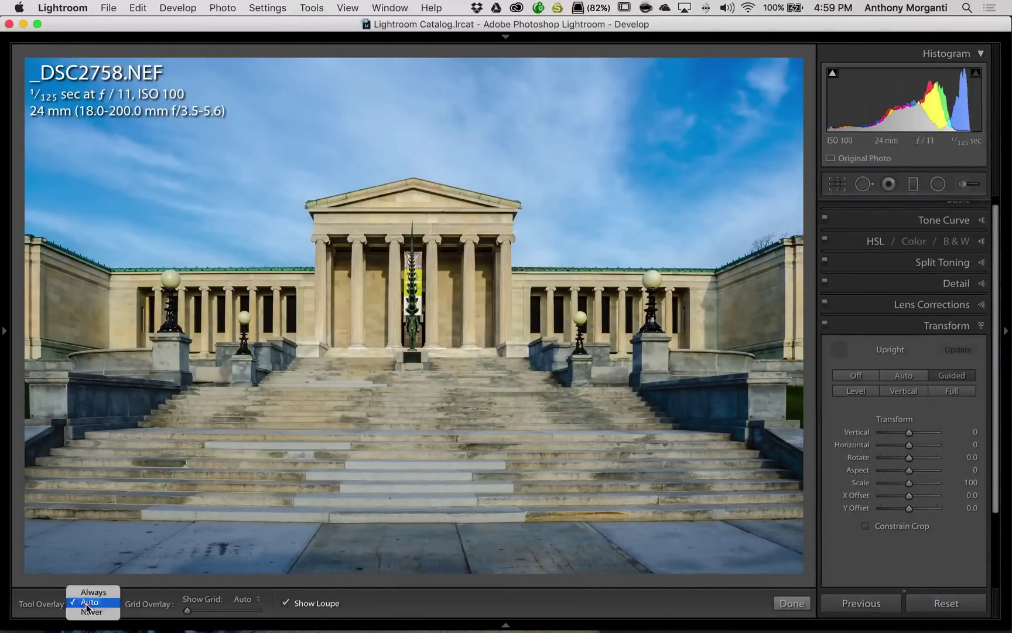
left_click(94, 592)
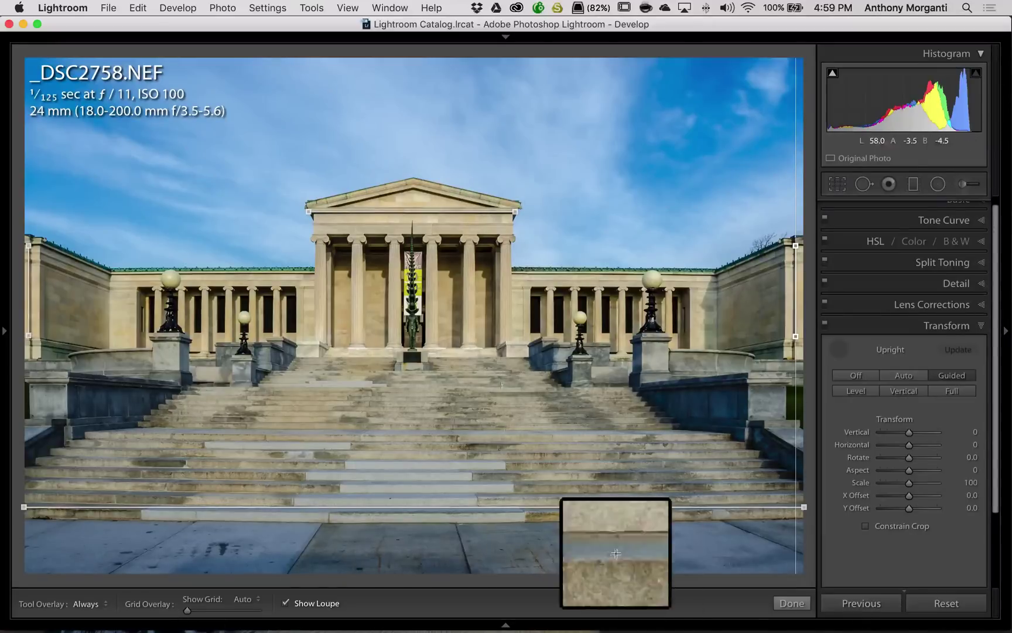
left_click(88, 604)
left_click(87, 590)
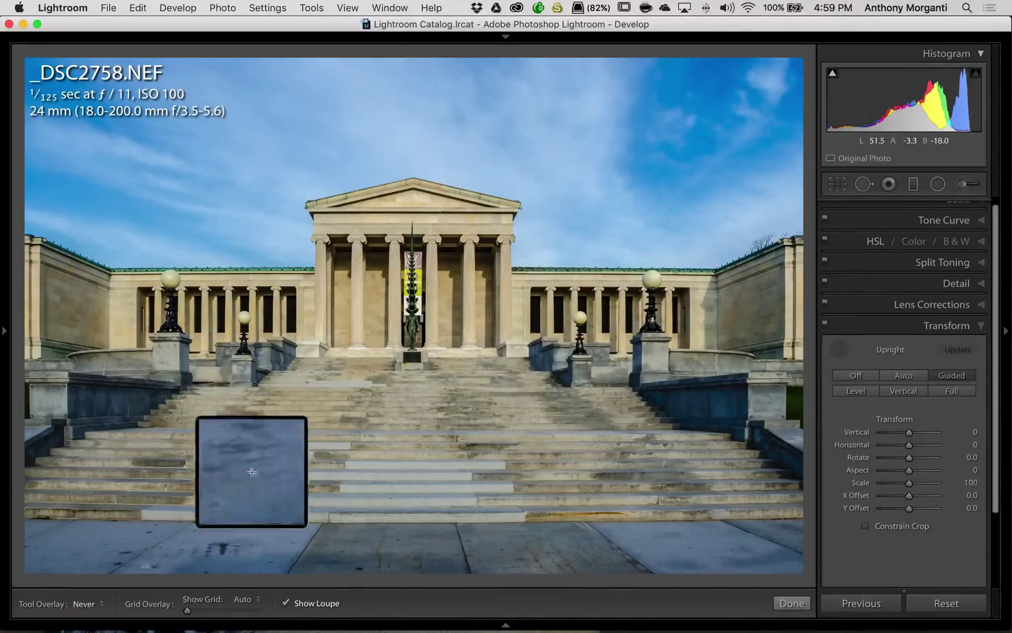
left_click(93, 603)
left_click(92, 592)
mouse_move(179, 604)
key("a")
key("a")
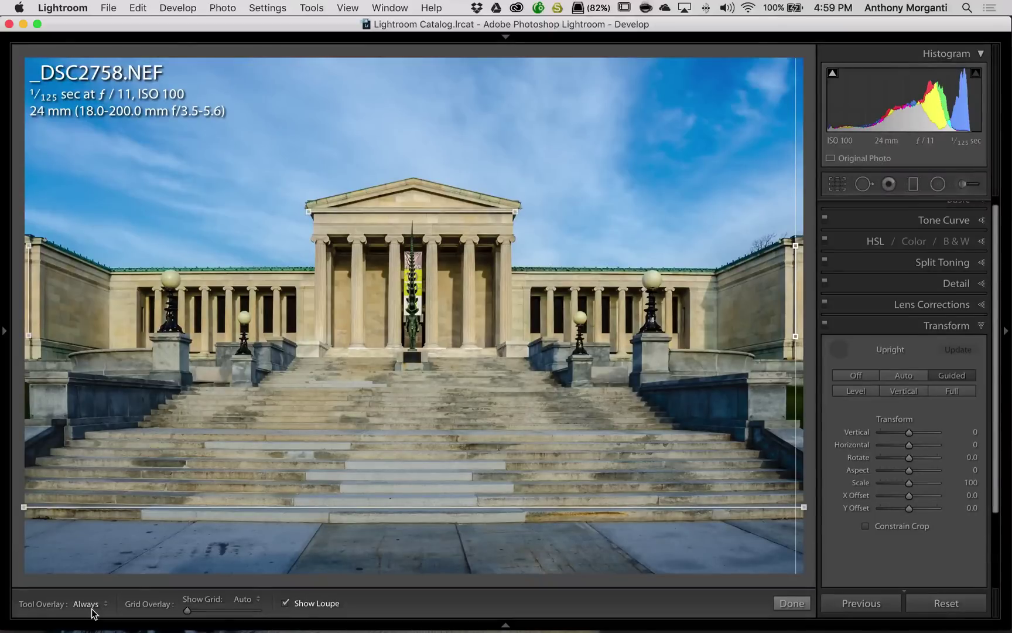
key("a")
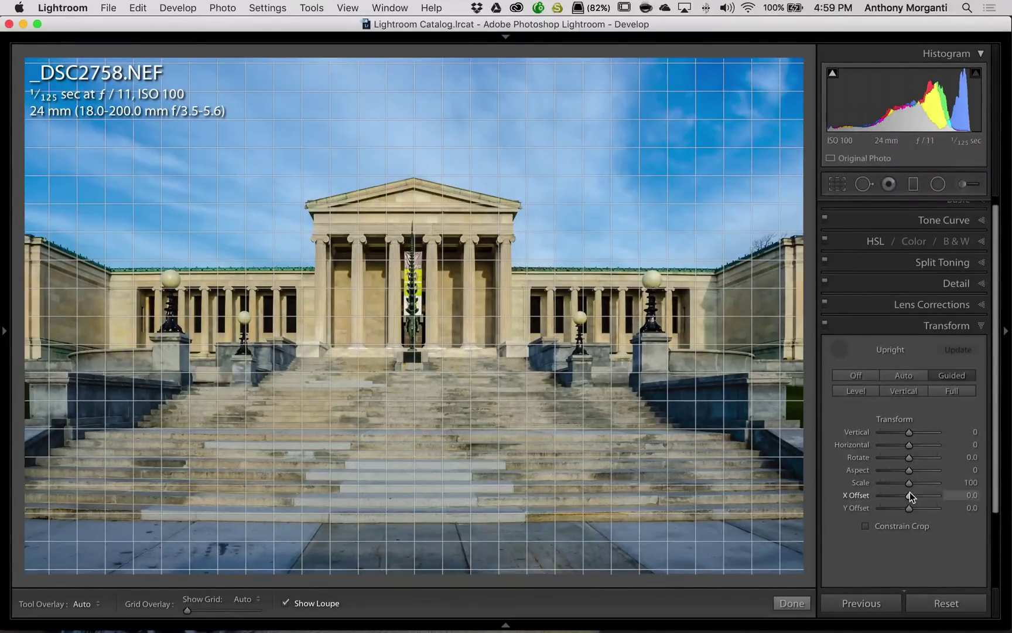
Cycle Show Grid through Never, Always and Auto, enlarge the grid cells, and end on Never.
left_click(256, 599)
left_click(257, 606)
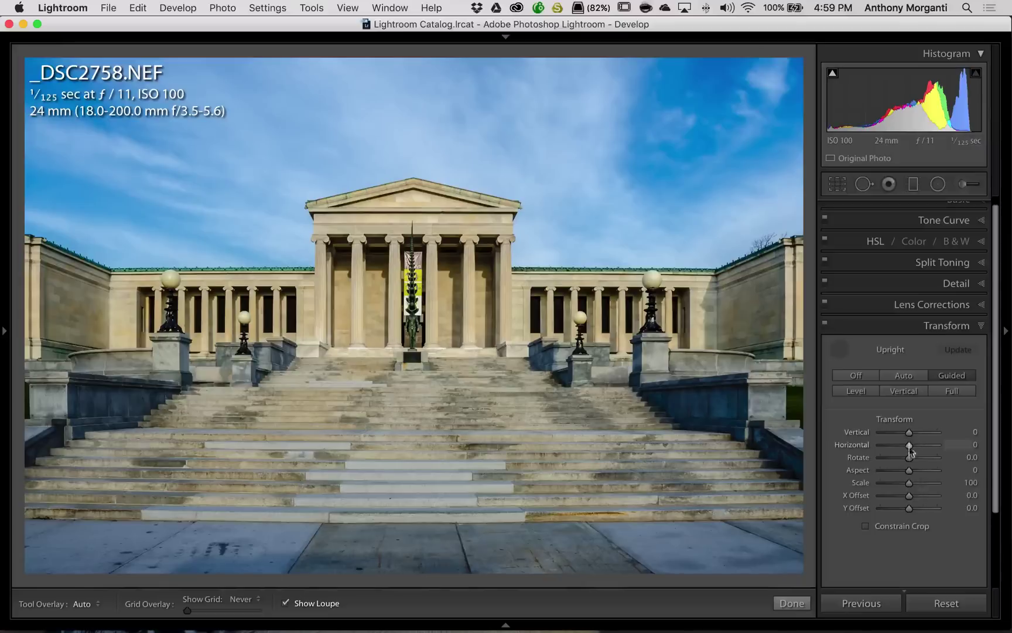
left_click(256, 598)
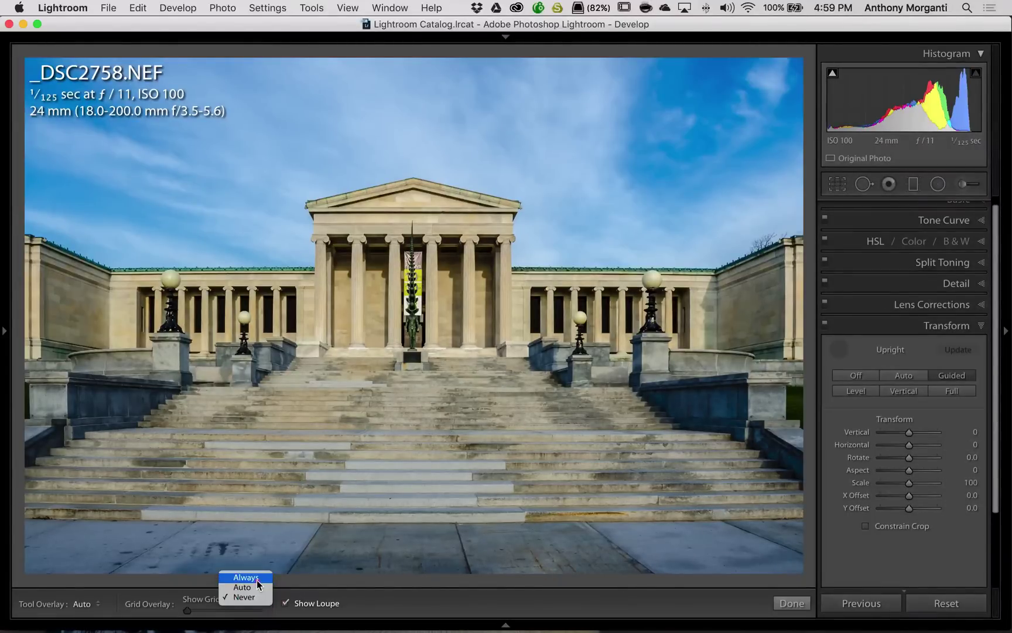
left_click(257, 578)
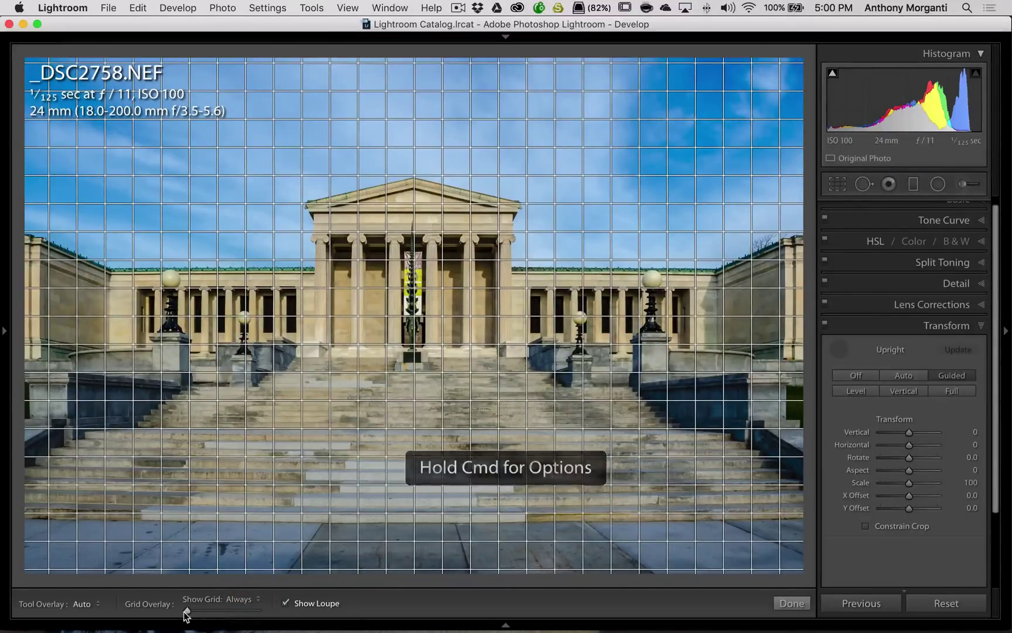
mouse_move(187, 611)
left_mouse_down()
mouse_move(204, 610)
mouse_move(190, 610)
left_mouse_up()
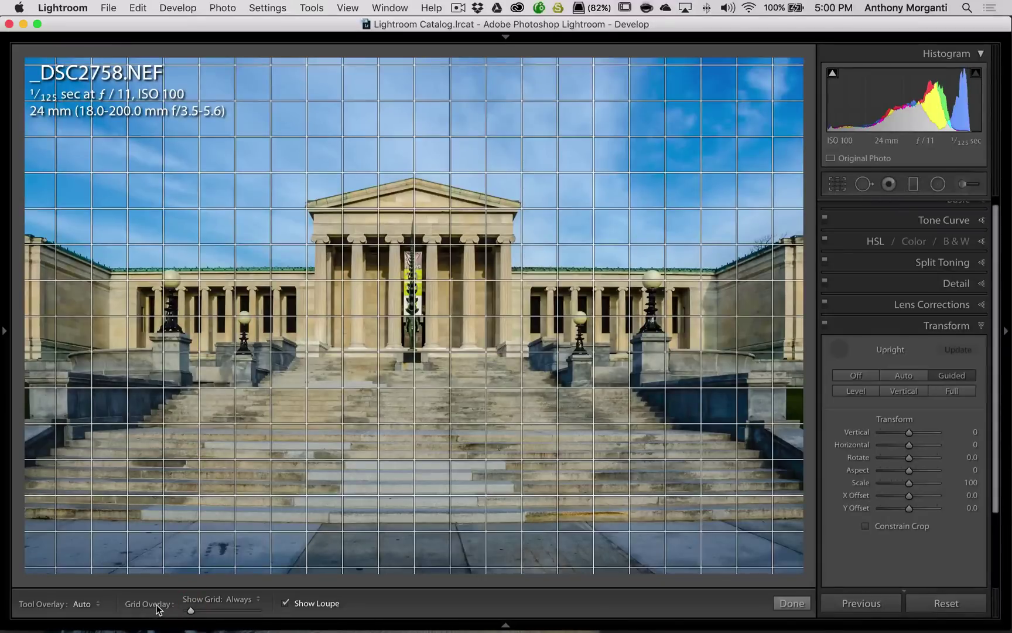
left_click(236, 603)
left_click(235, 606)
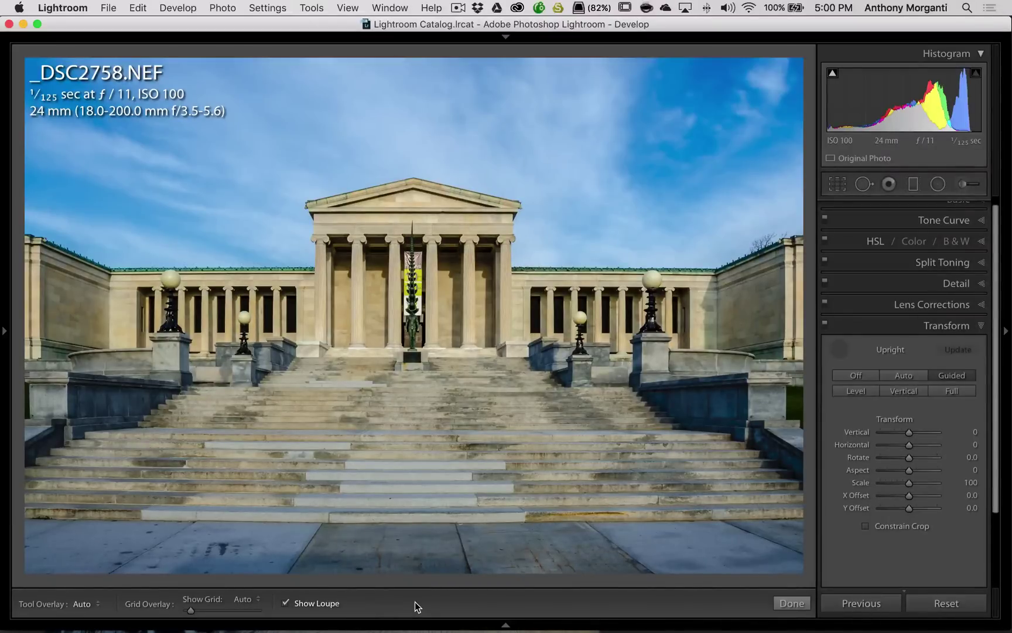
key("h")
key("h")
key("h")
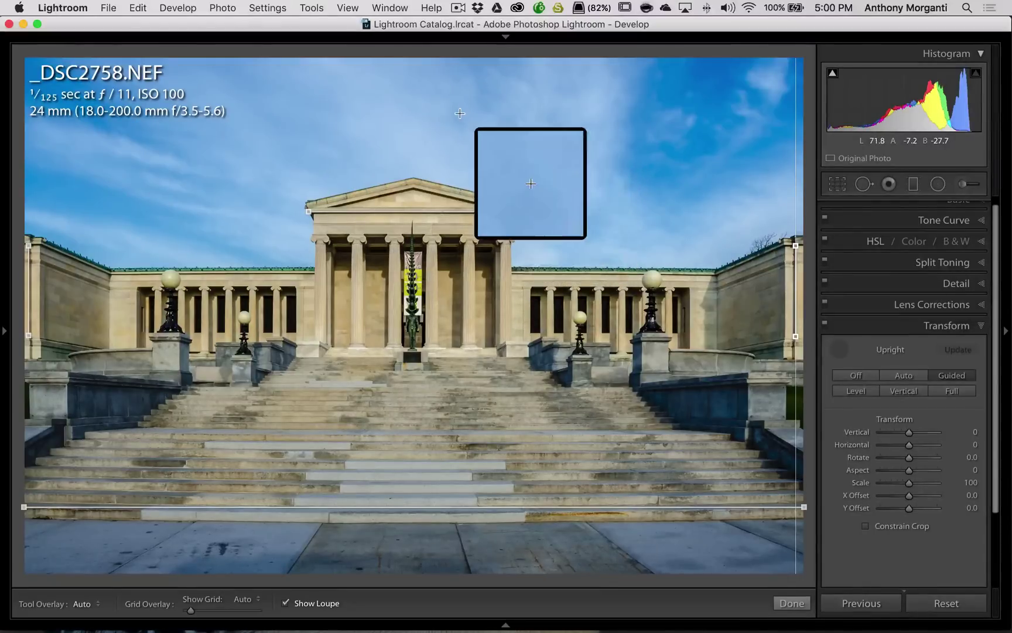
left_click_drag(459, 113, 359, 484)
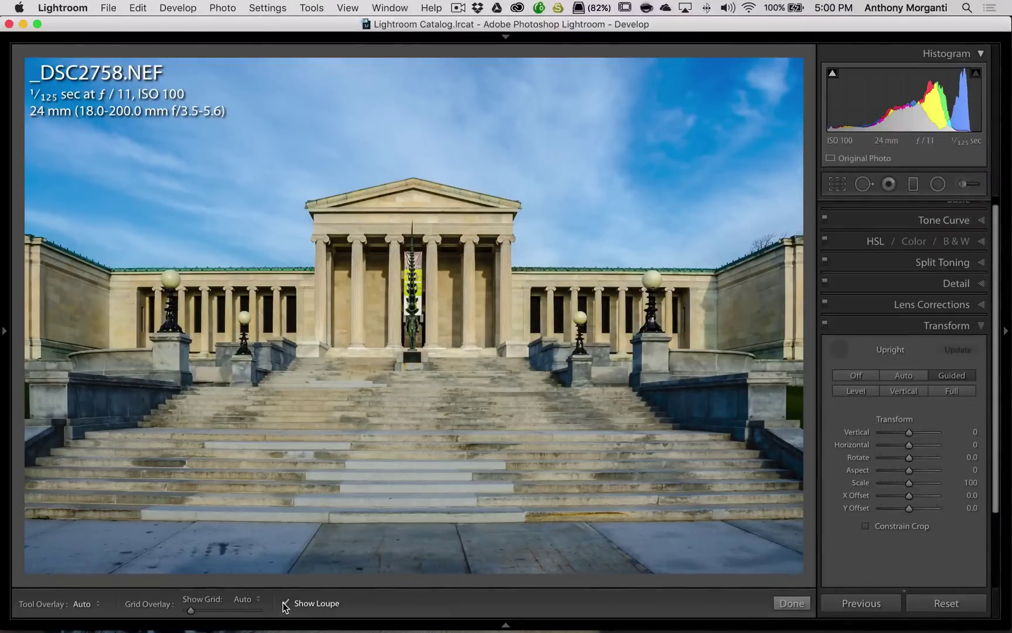
left_click(284, 603)
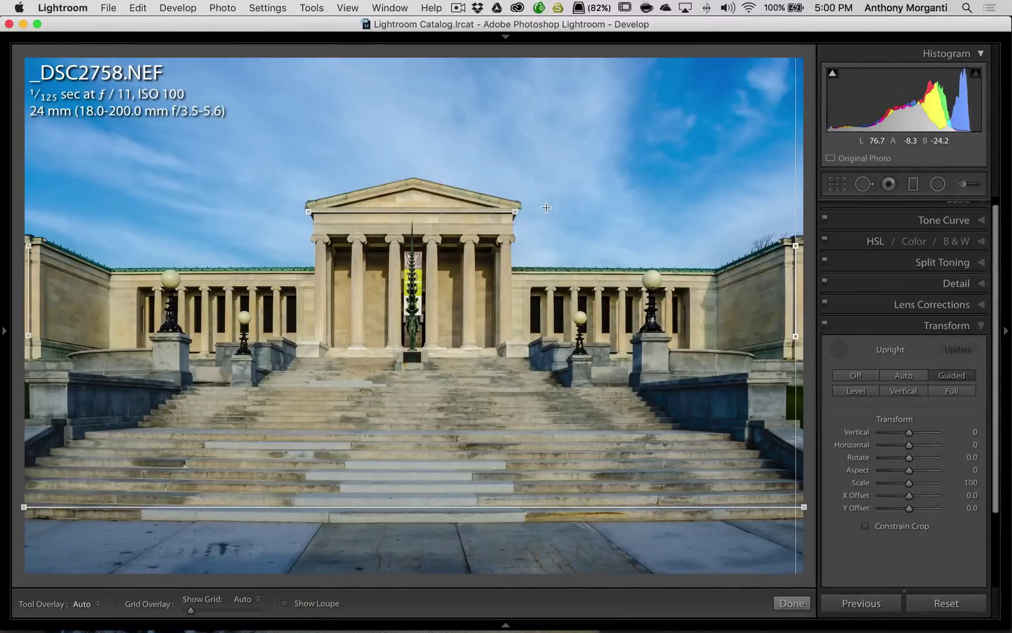
key("o")
key("o")
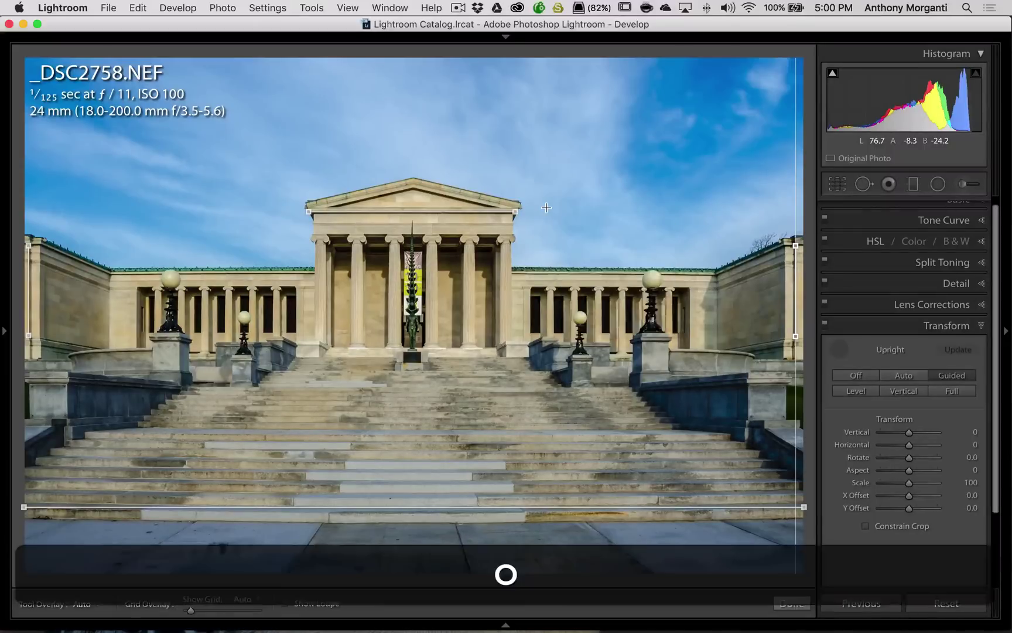
key("o")
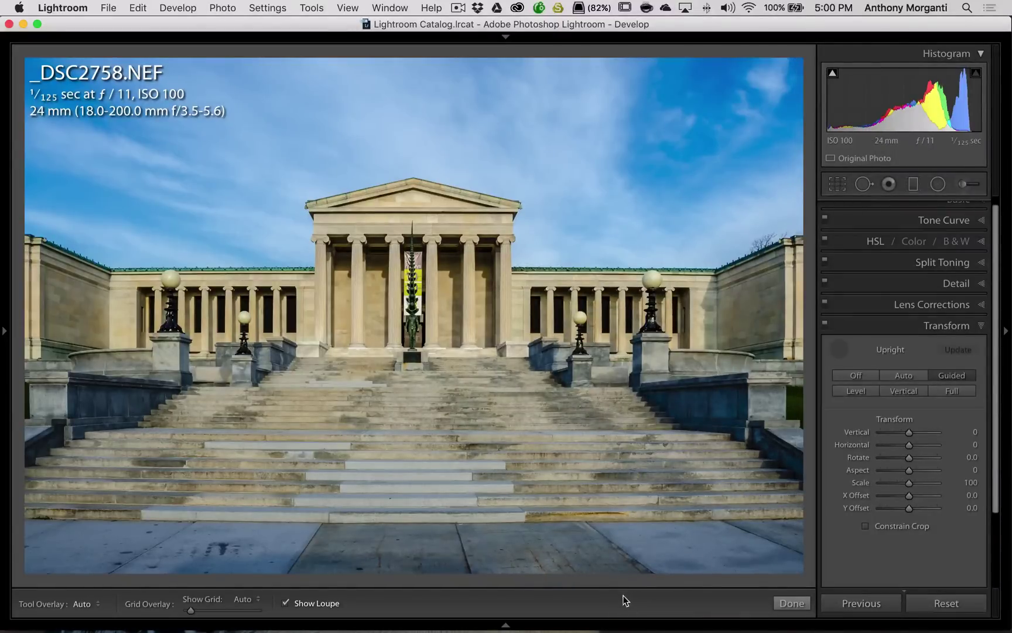
left_click(839, 350)
left_click(840, 350)
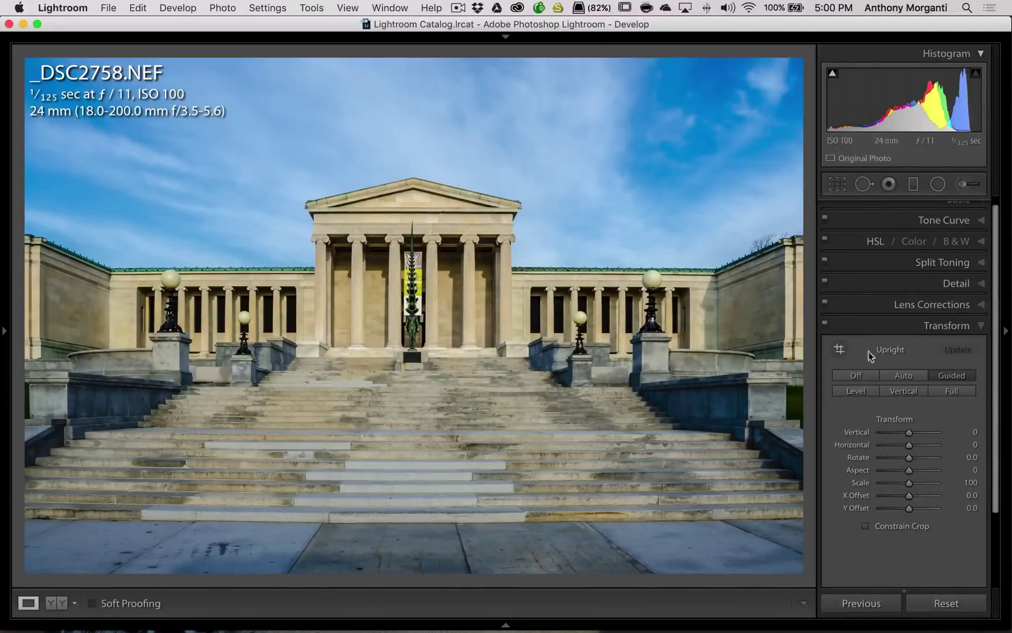
left_click(839, 350)
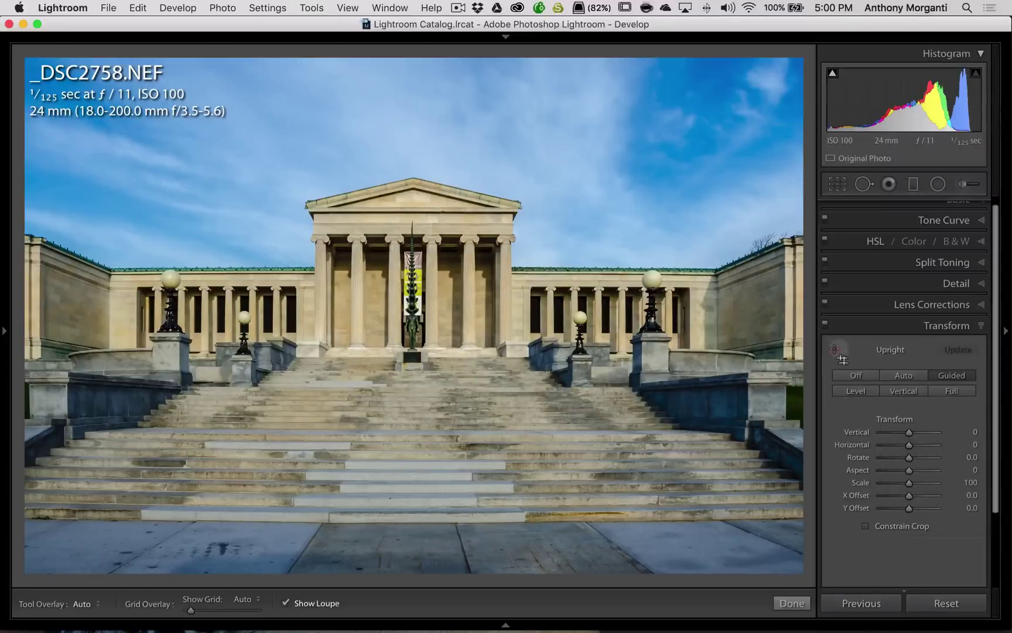
left_click(791, 605)
left_click(839, 350)
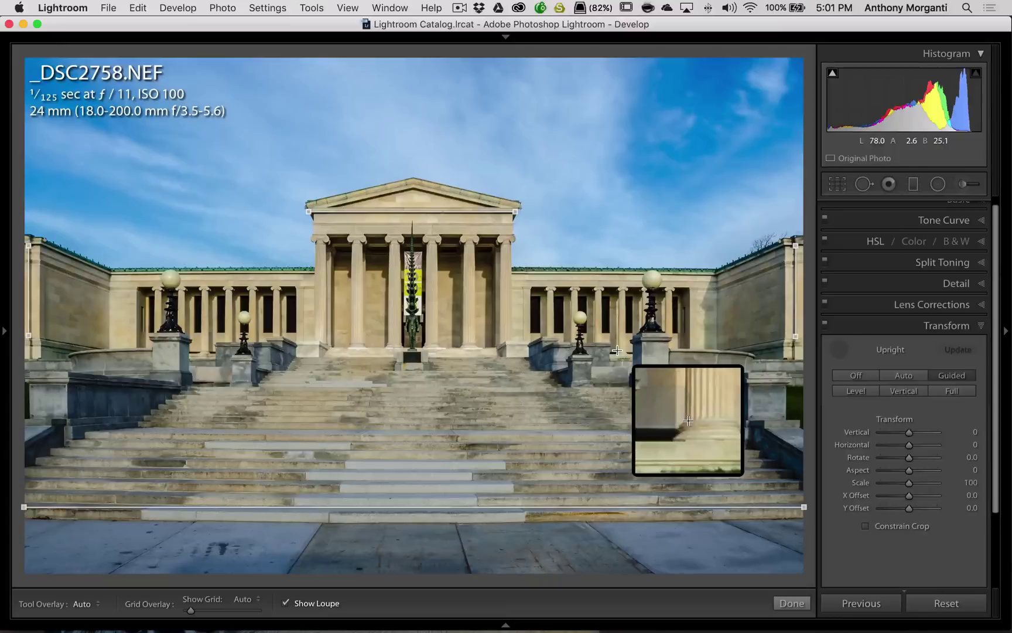
left_click(790, 603)
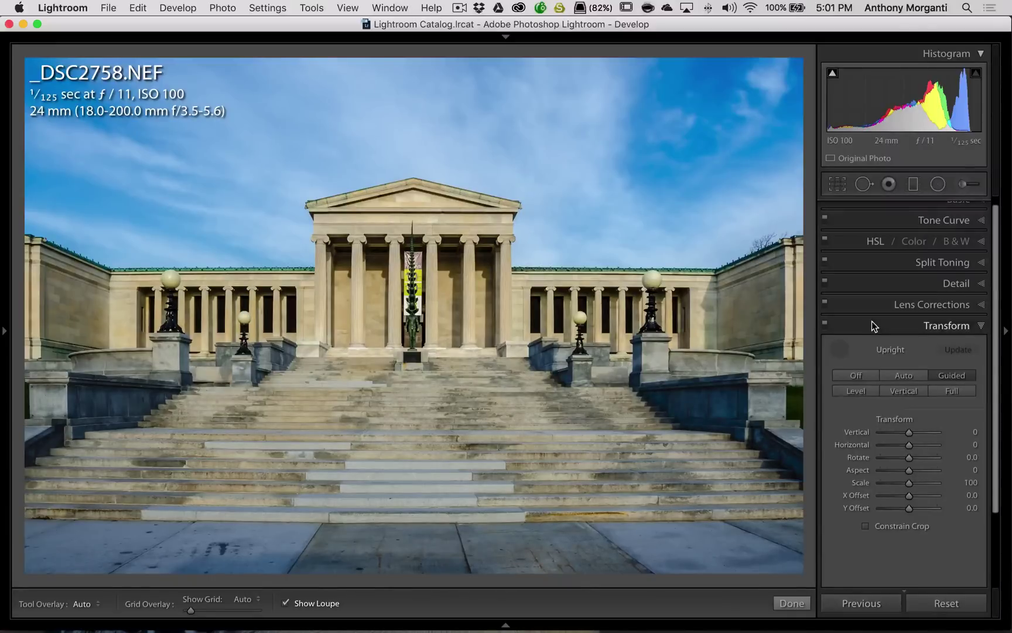
key("shift+t")
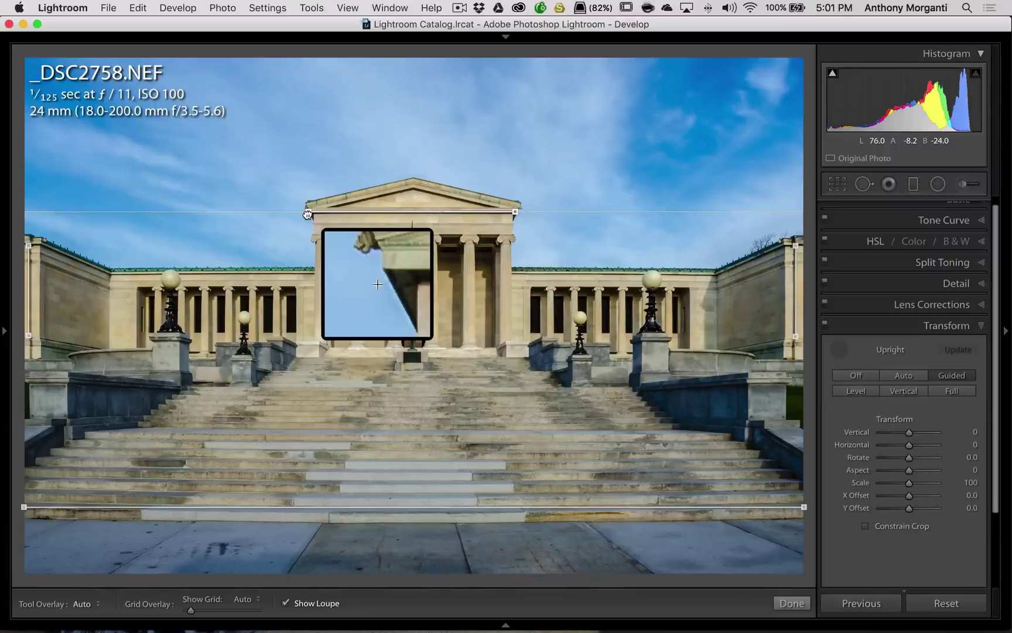
Nudge the top pediment guide's left end down, delete the guide, then undo the deletion.
left_click_drag(307, 211, 308, 212)
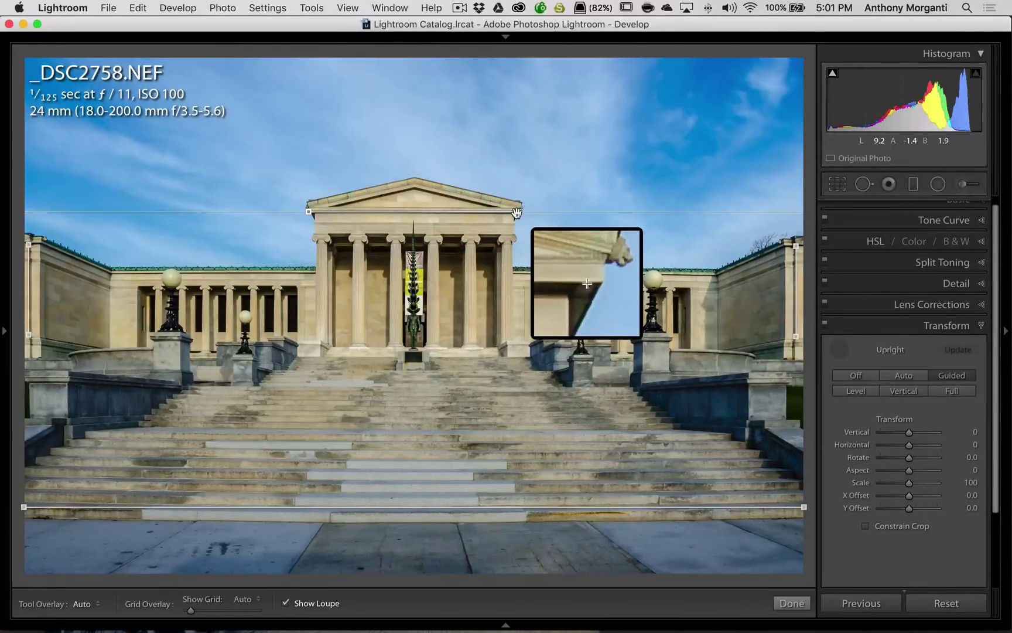
key("BackSpace")
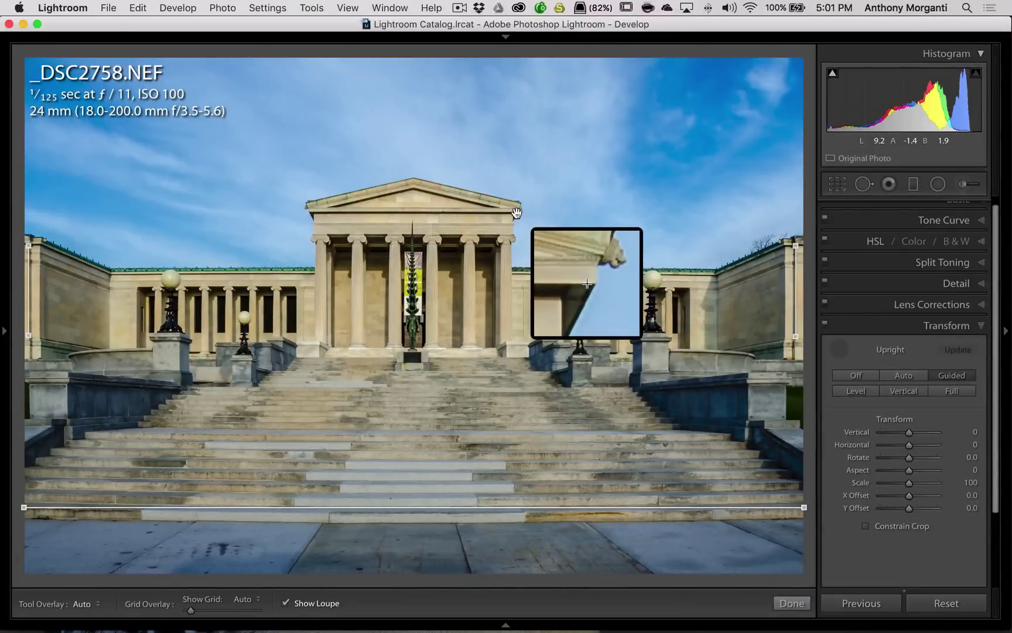
key("super+z")
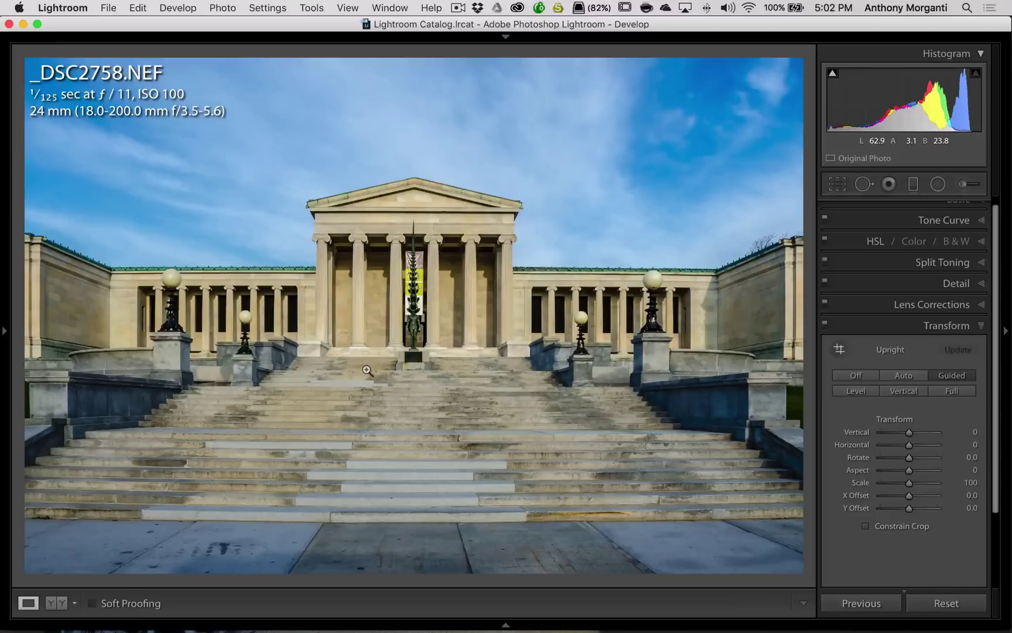
Reopen Guided Upright editing from the Upright section's tool icon.
left_click(840, 351)
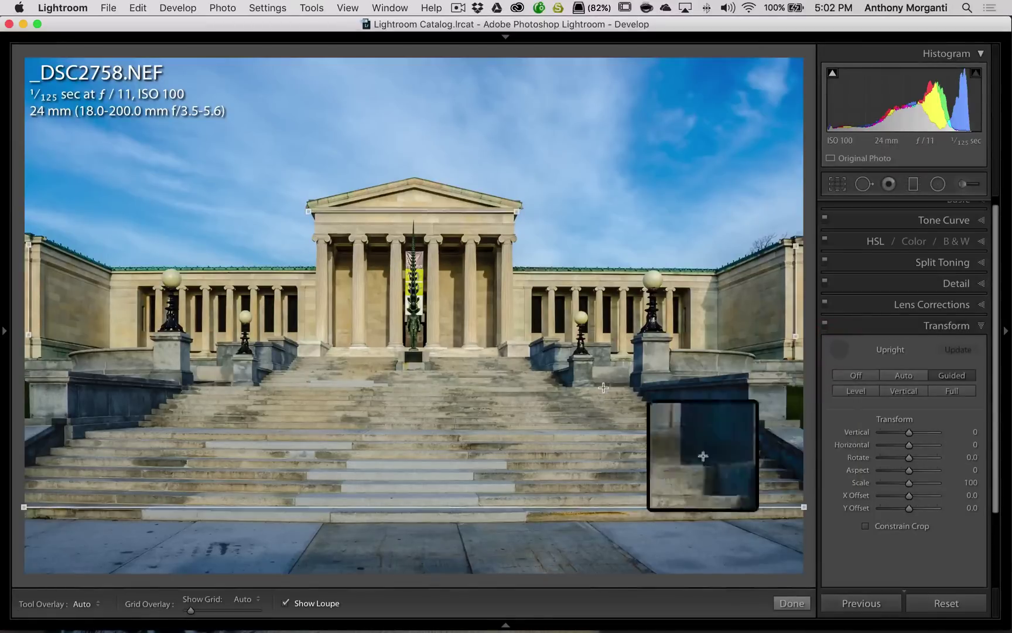